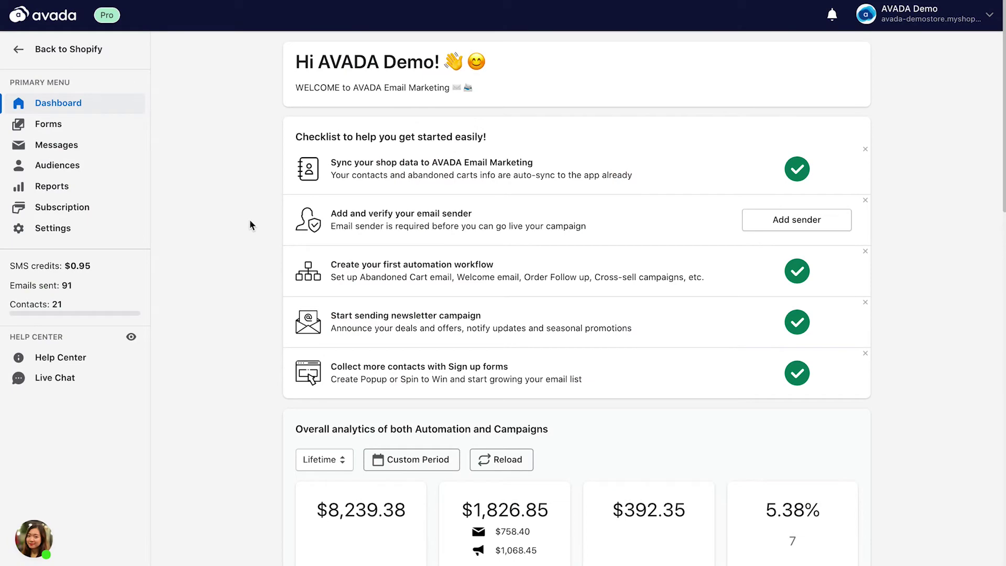
Open the Forms campaign list showing Spooky Halloween, Add to cart popup and a test form
click(49, 125)
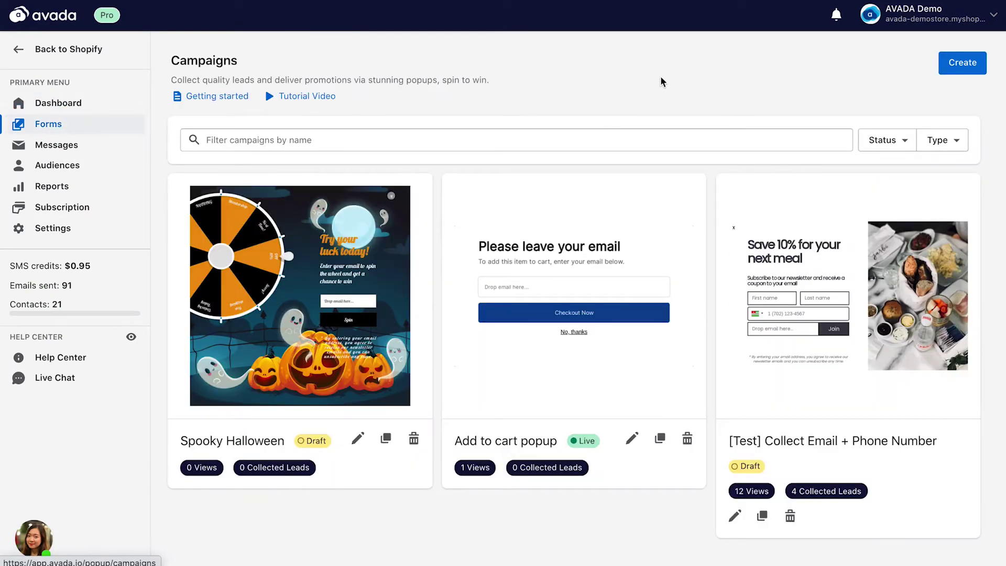
Create a Newsletter Popup campaign and preview the New Look template
click(962, 63)
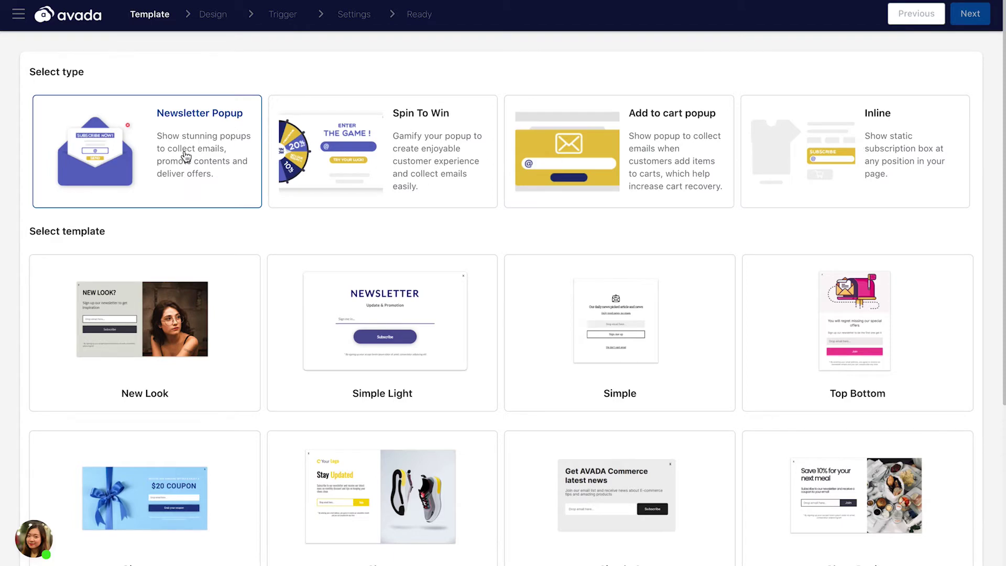
scroll(209, 238, down, 1)
scroll(210, 237, down, 2)
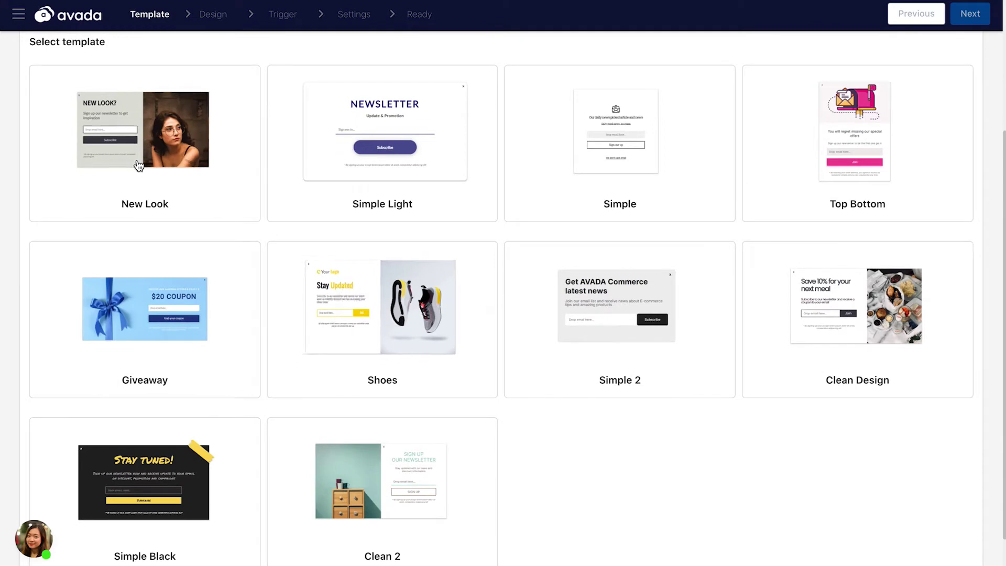
click(138, 164)
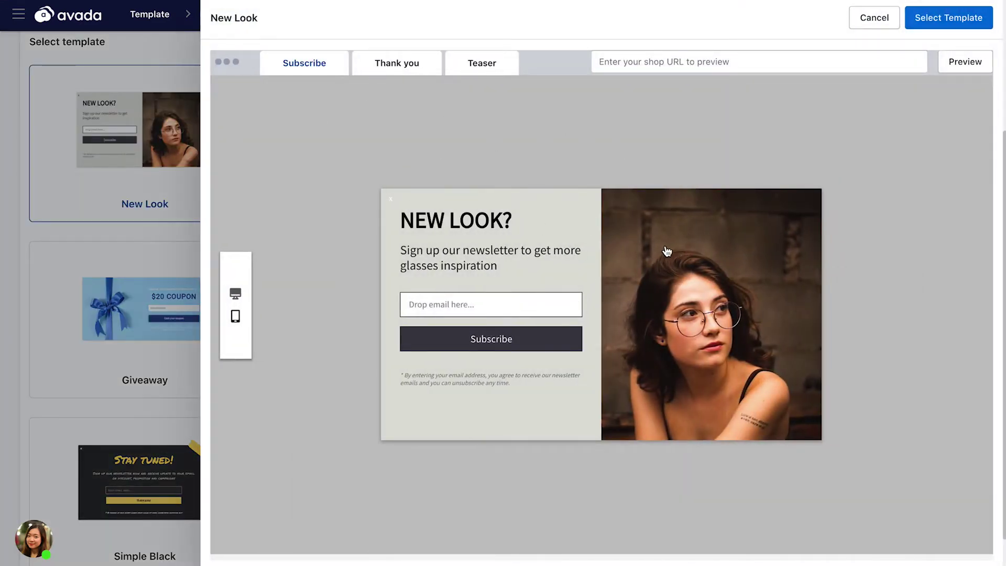
Use the New Look template and inspect its heading, body text, footer note and email field
click(925, 27)
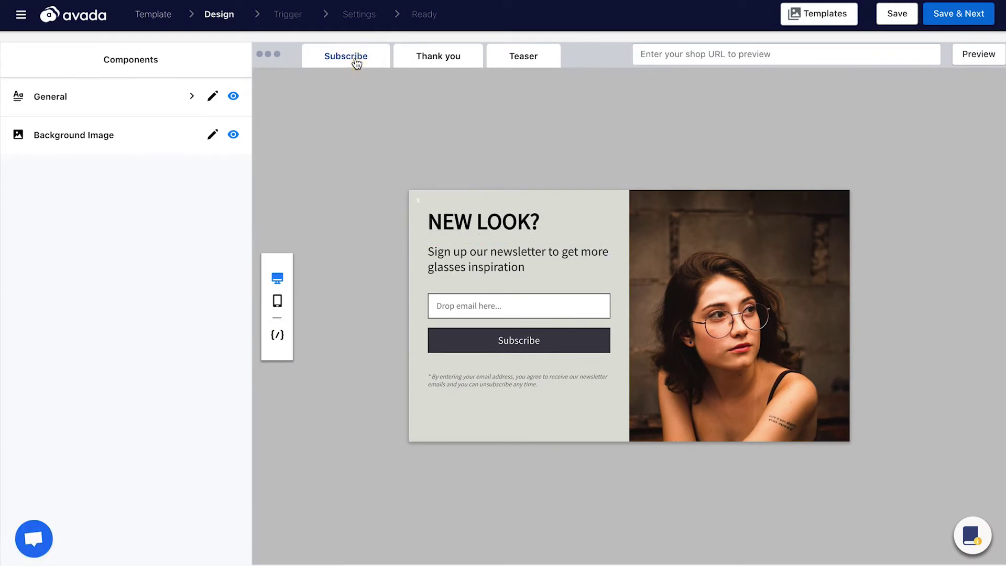
click(508, 227)
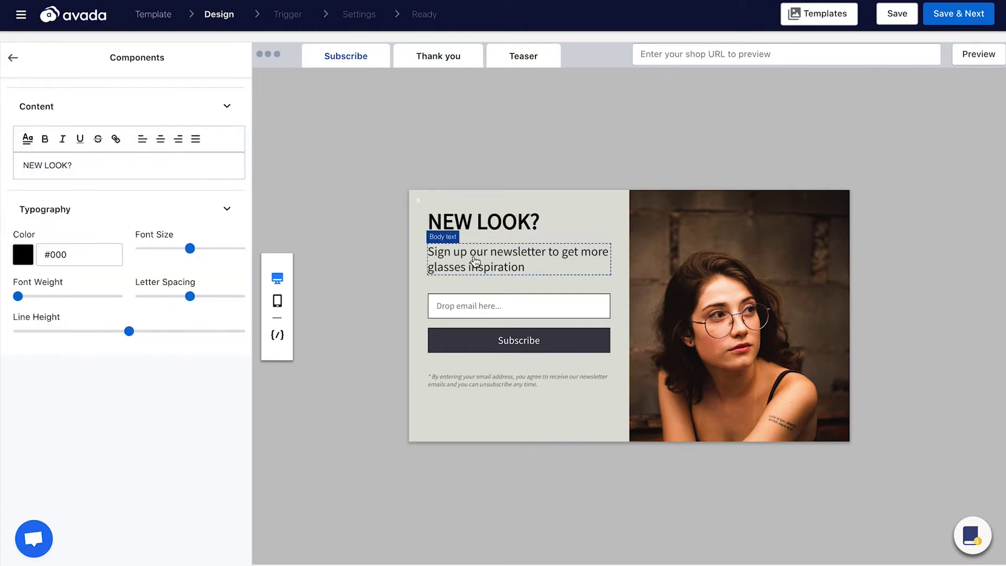
click(490, 223)
click(463, 258)
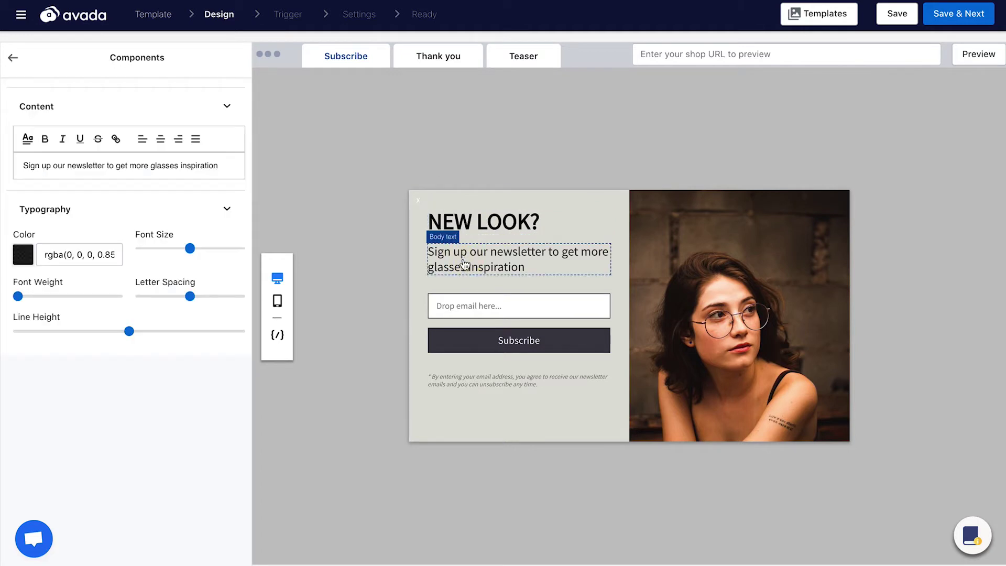
click(468, 390)
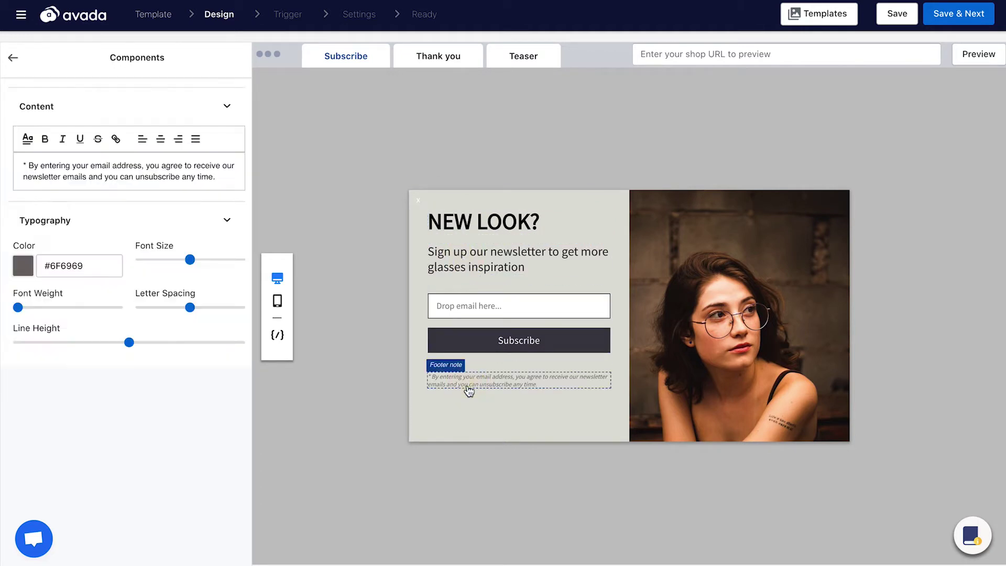
click(472, 292)
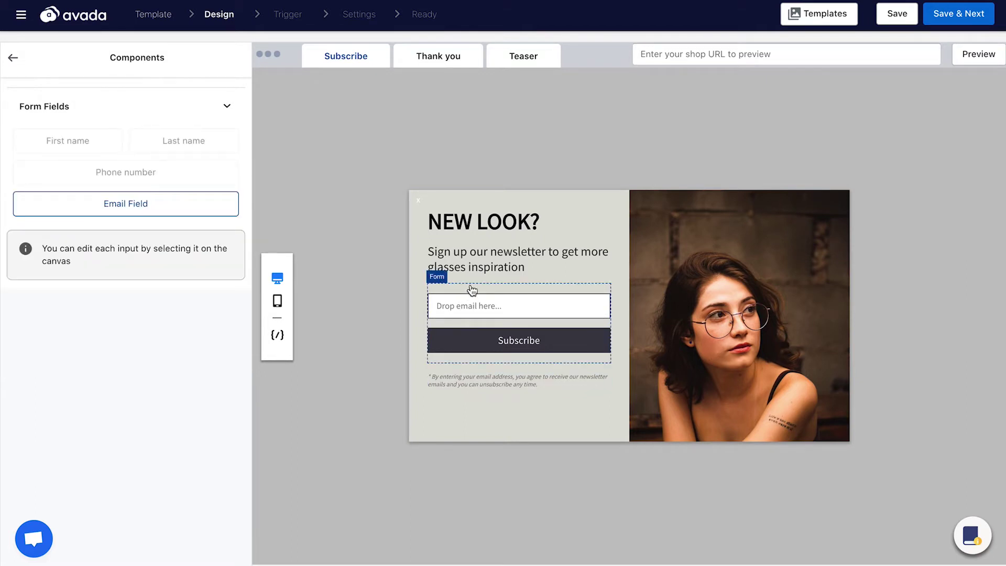
Add First name, Last name and Phone number fields, then view the background image settings
click(472, 291)
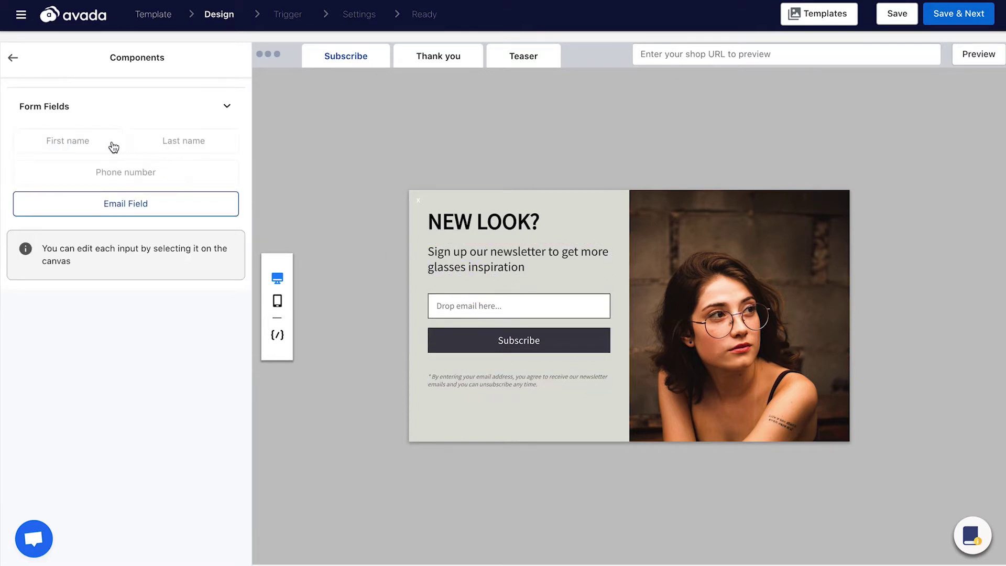
click(103, 149)
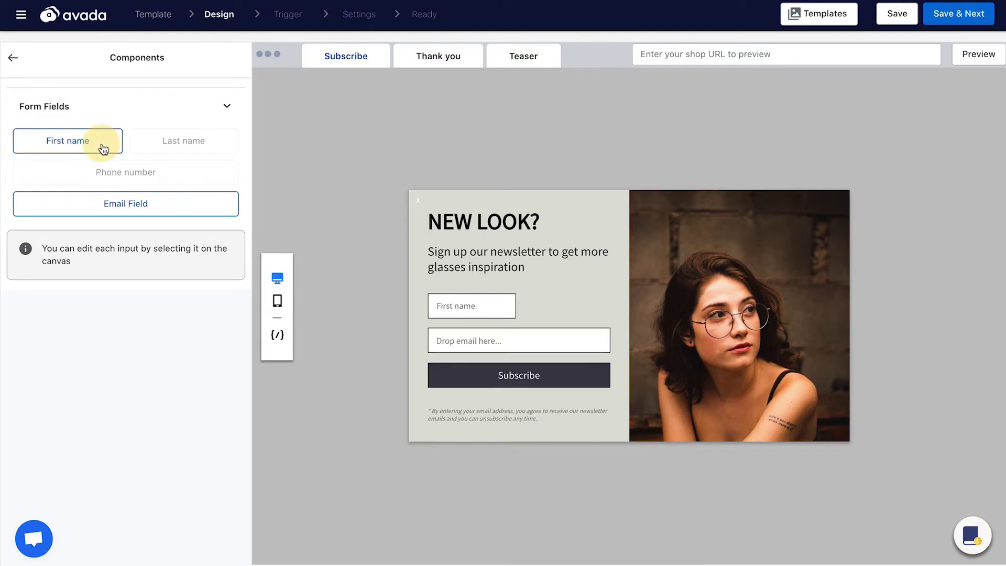
click(158, 151)
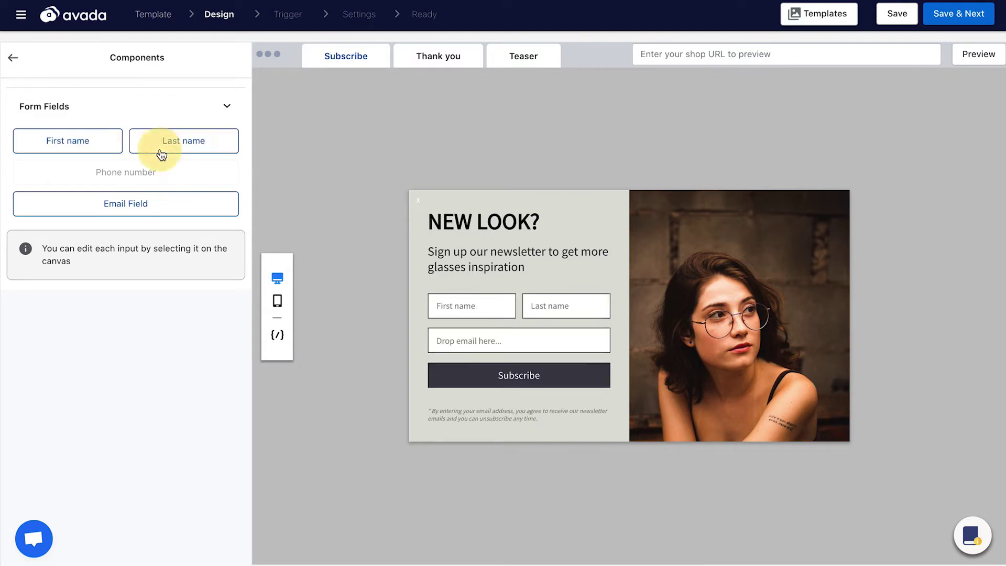
click(147, 180)
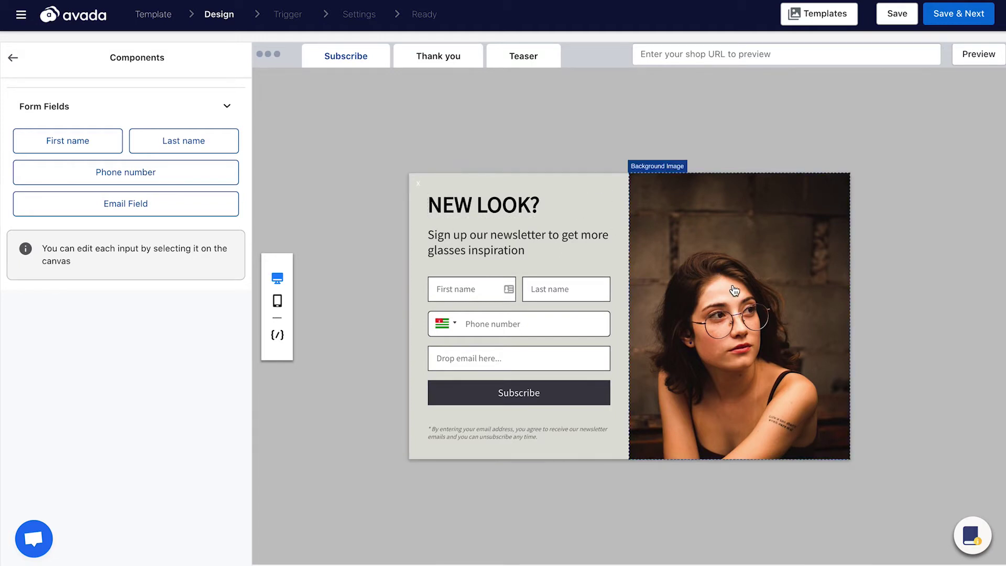
click(751, 282)
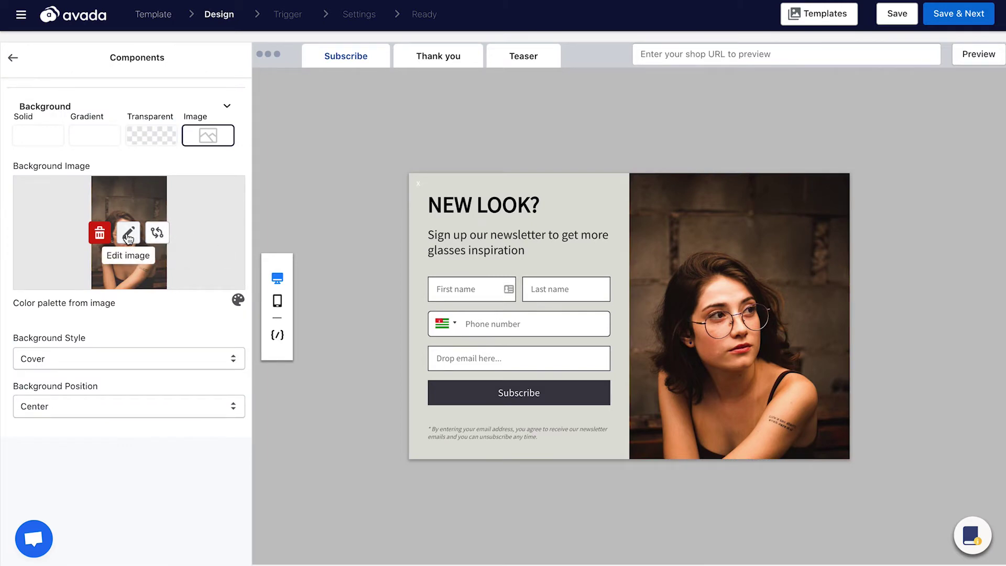
Show the Thank you screen and inspect its 'Use my coupon now' button
click(565, 143)
click(443, 62)
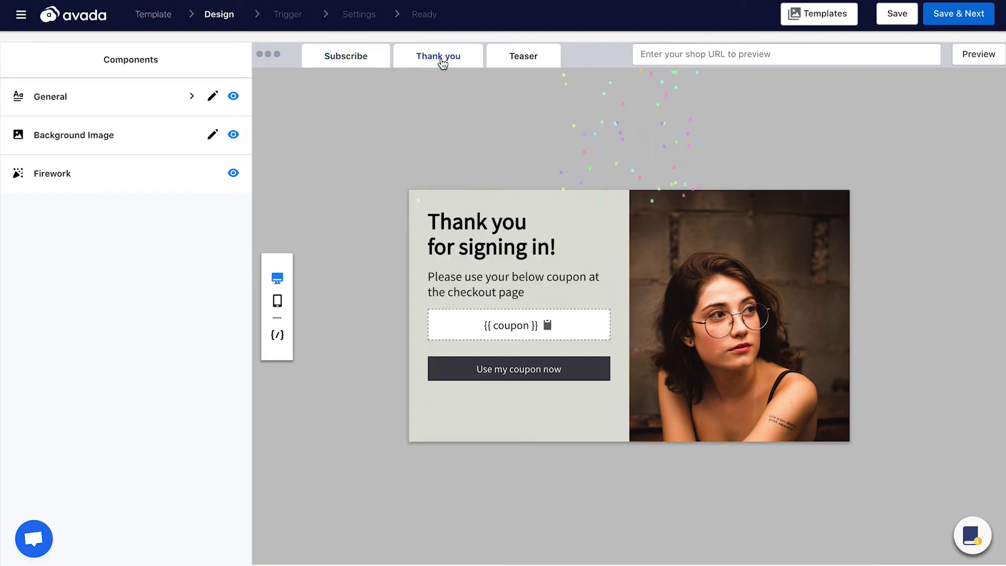
click(478, 222)
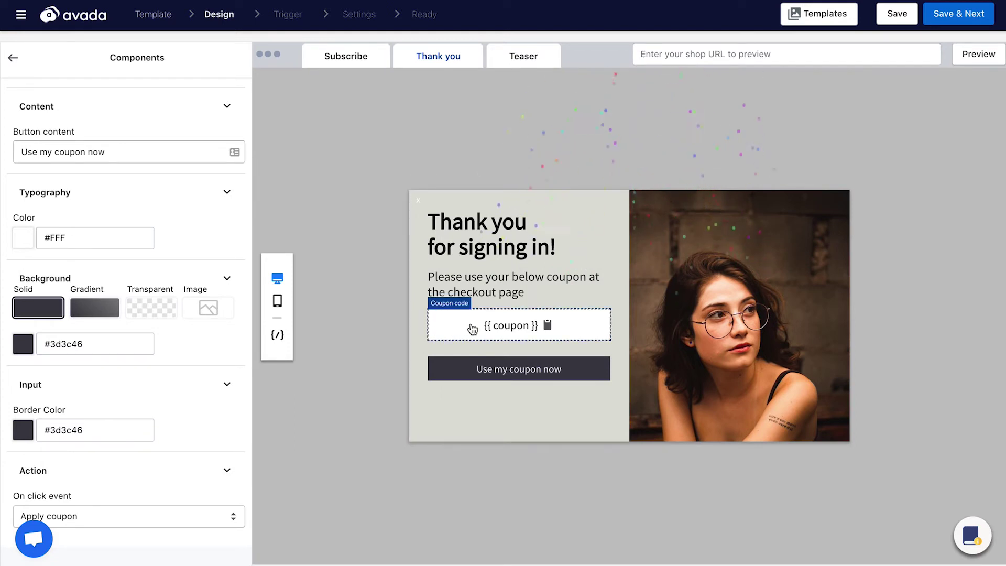
Check the Teaser and Subscribe screens, then save the design and continue to Trigger
click(526, 59)
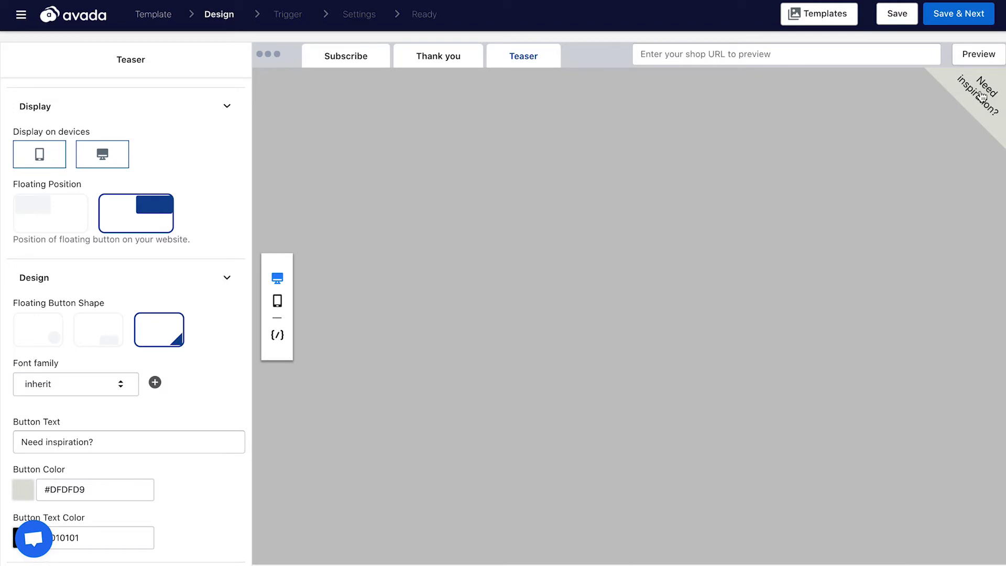
click(348, 56)
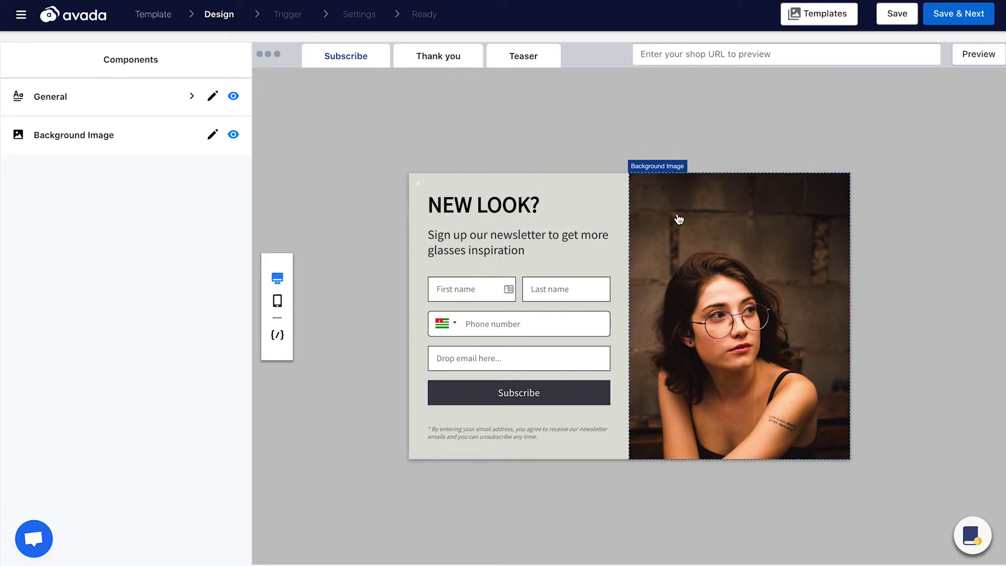
click(937, 20)
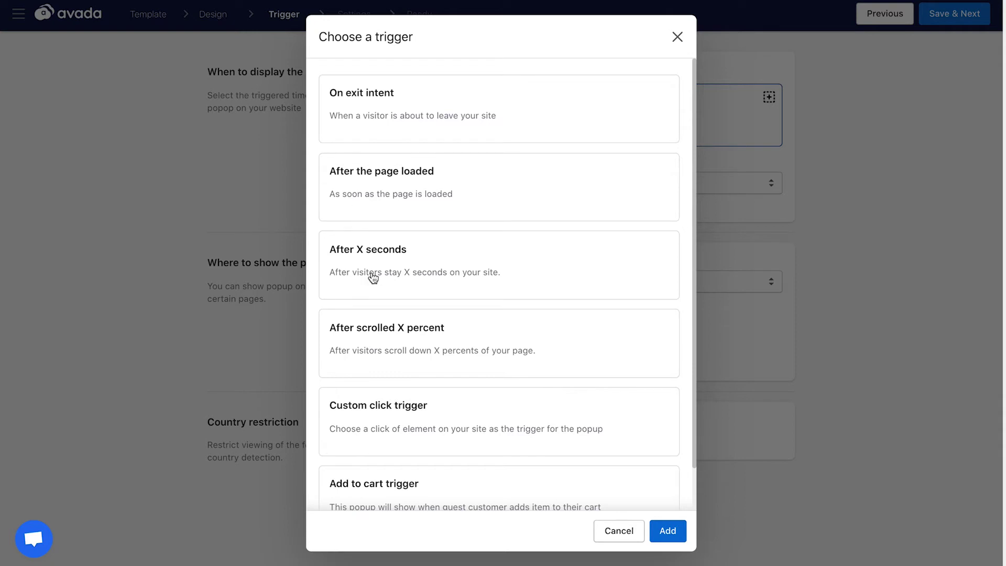
scroll(372, 277, down, 2)
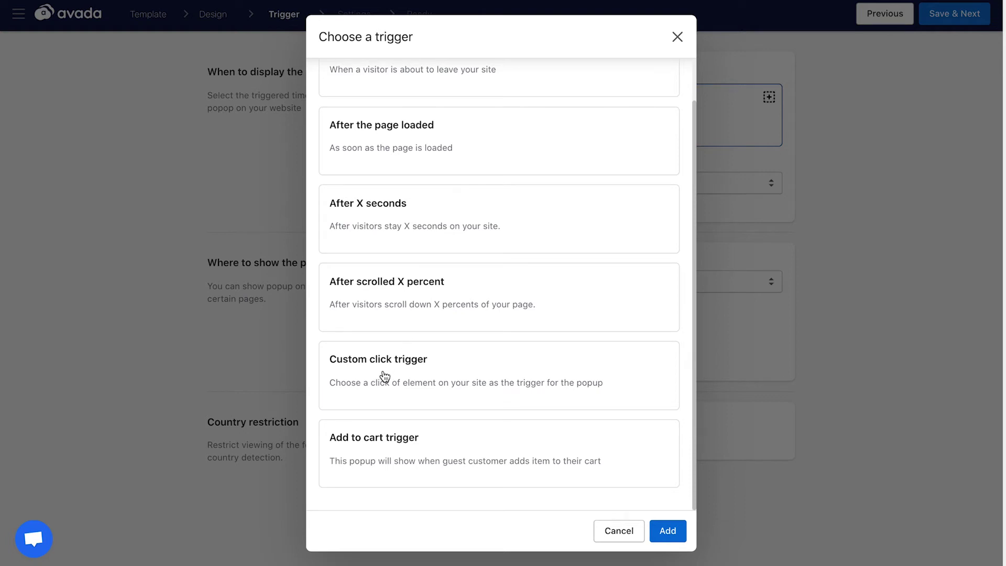
scroll(452, 319, up, 2)
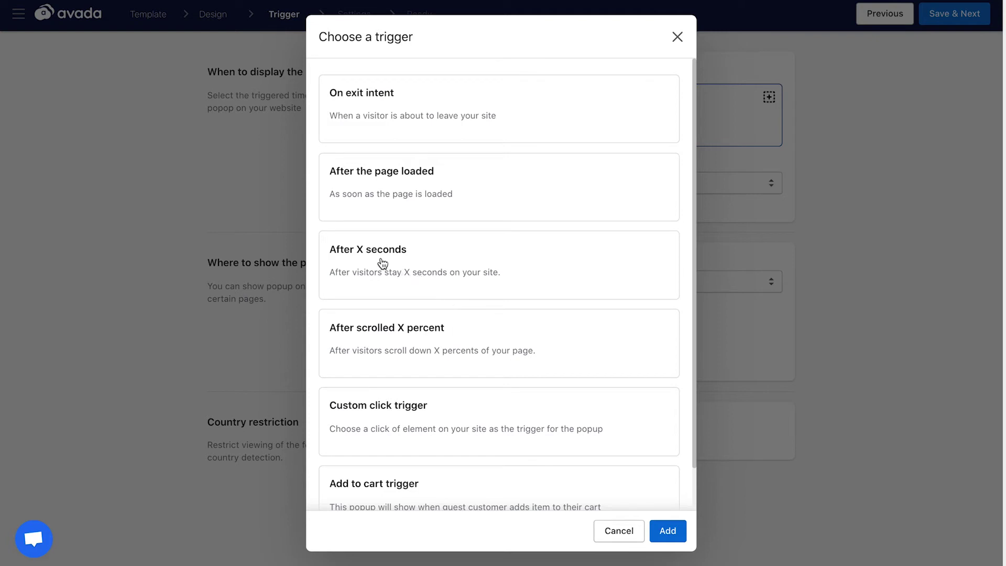
Add an 'After X seconds' trigger with a 5-second delay
click(383, 264)
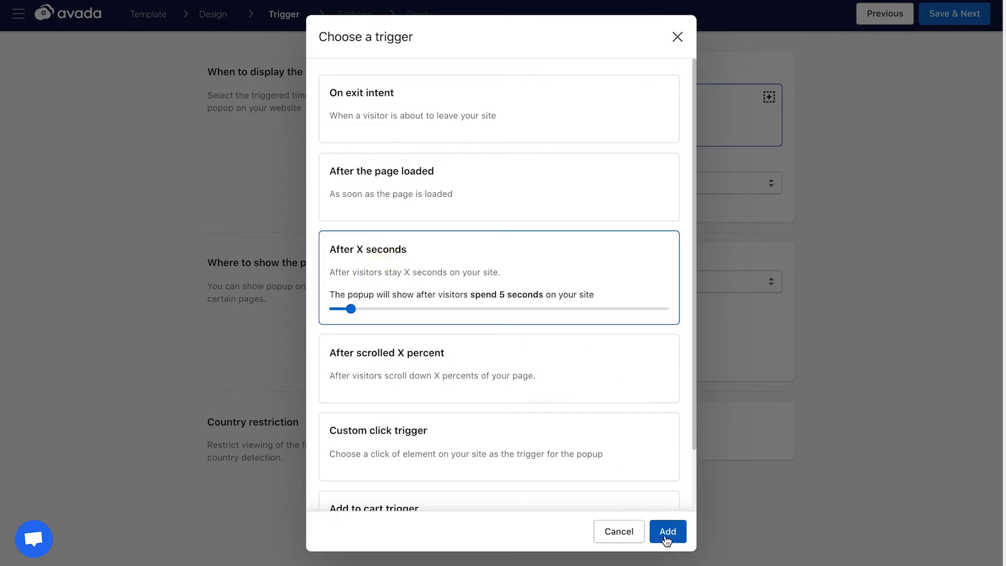
click(666, 533)
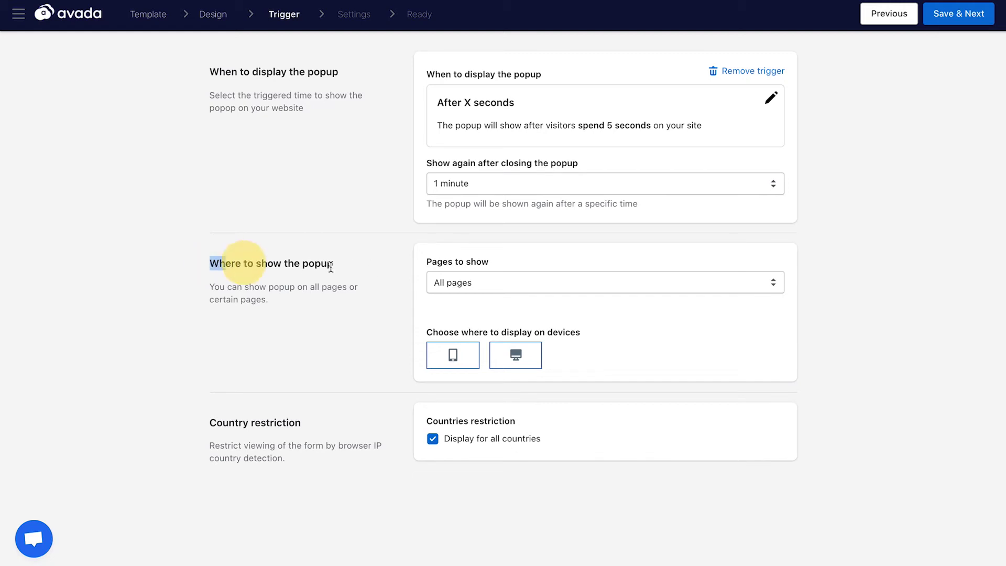
click(349, 282)
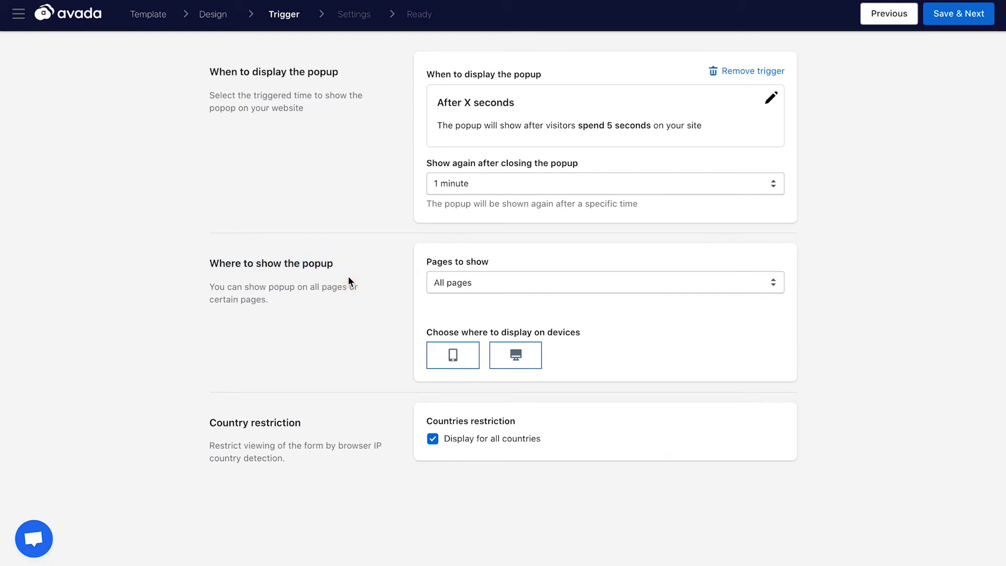
click(491, 285)
click(471, 295)
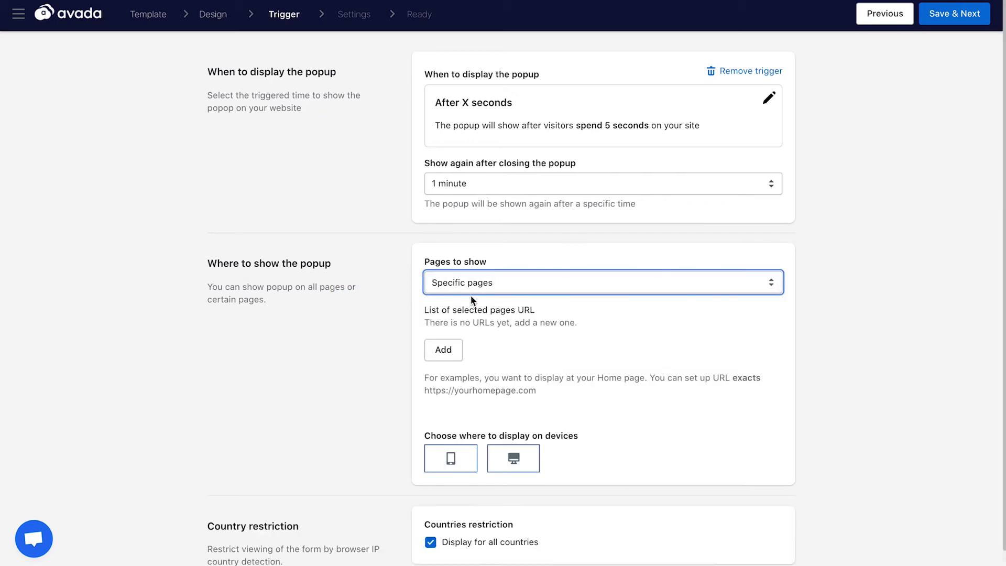
click(446, 354)
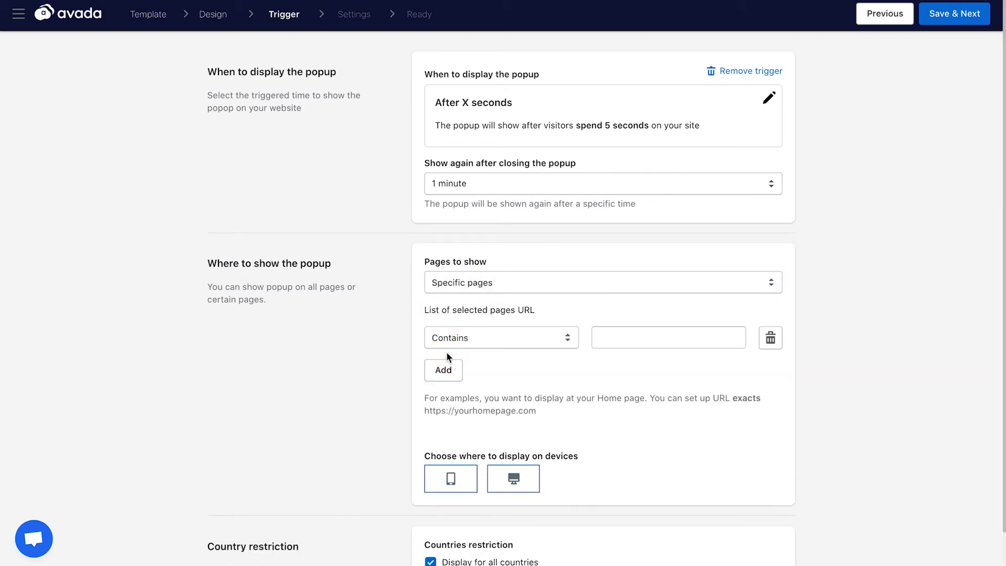
click(618, 338)
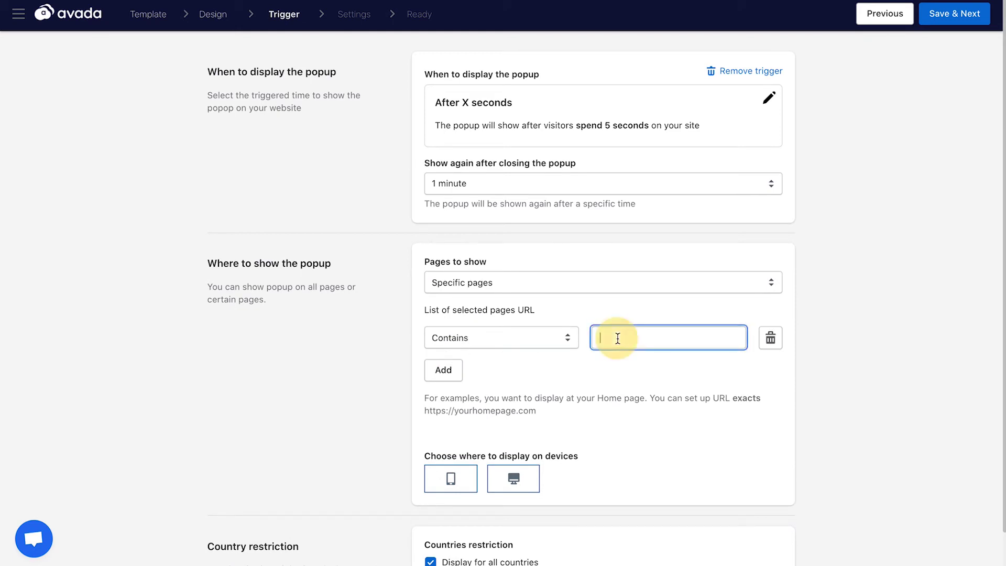
click(770, 340)
click(609, 286)
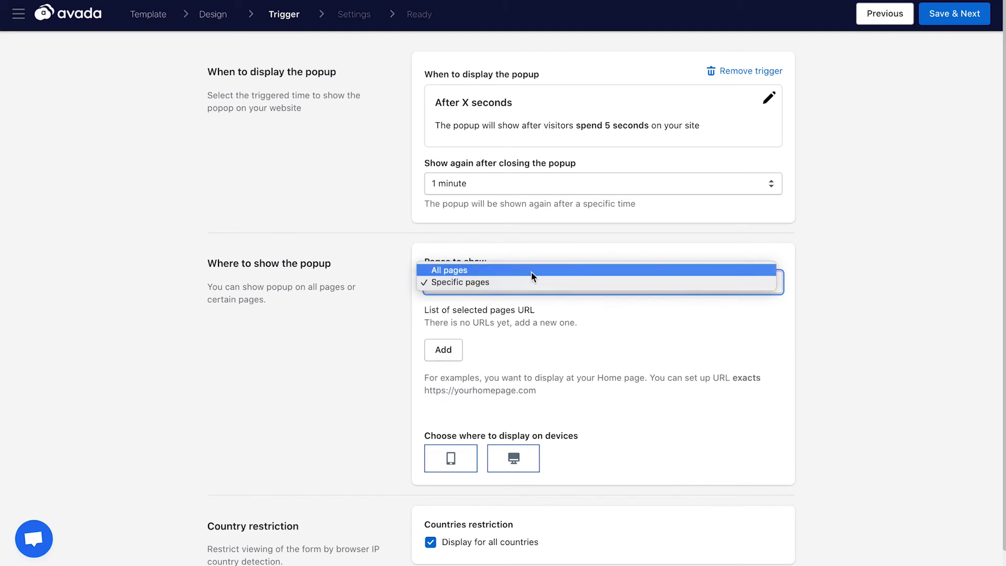
click(533, 271)
click(353, 352)
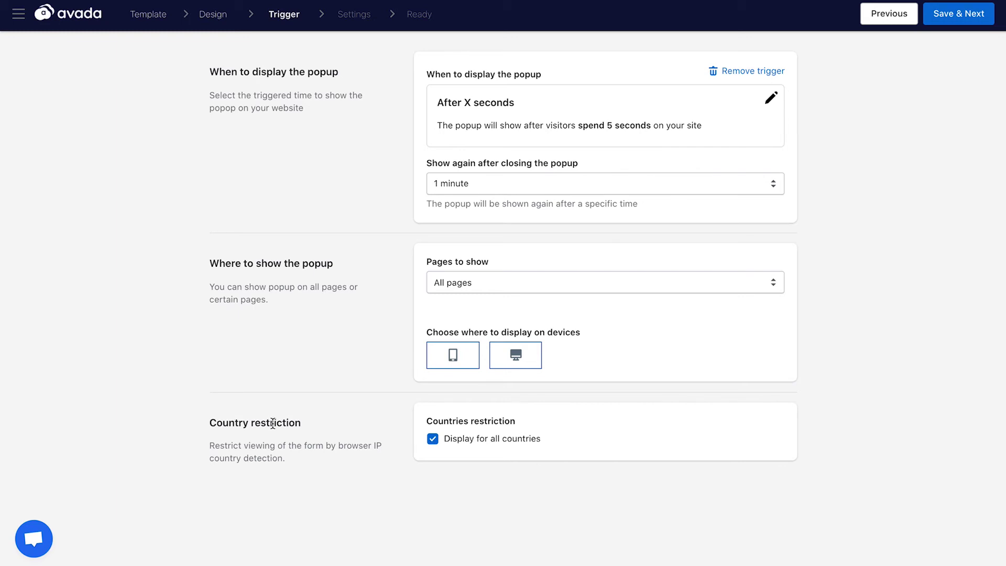
click(433, 439)
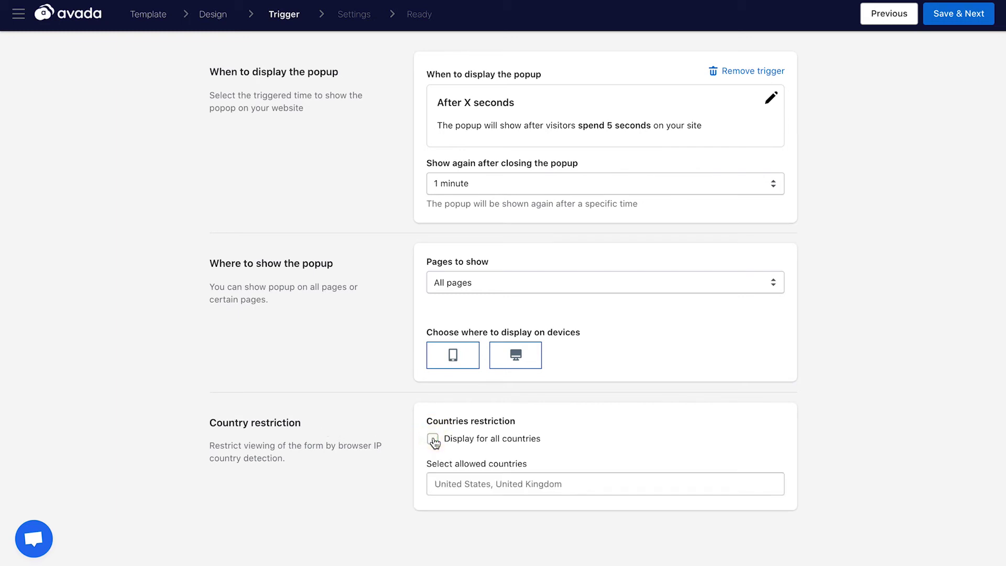
click(442, 487)
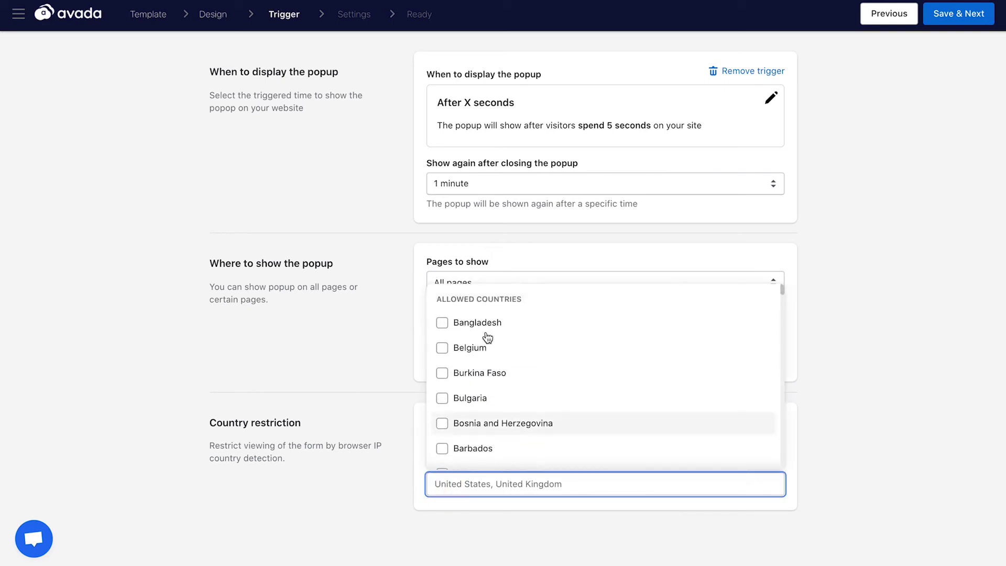
click(371, 365)
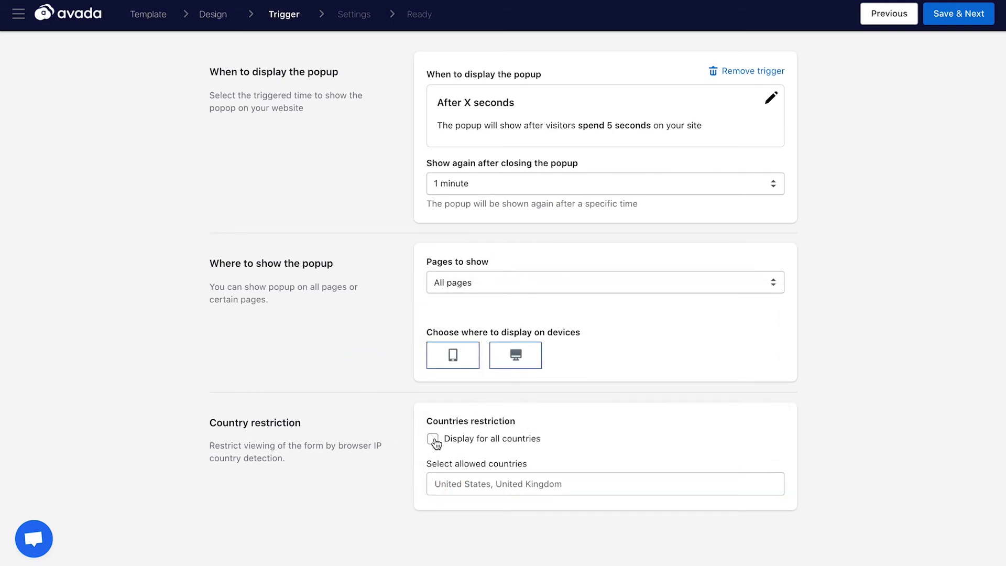
click(432, 439)
click(963, 14)
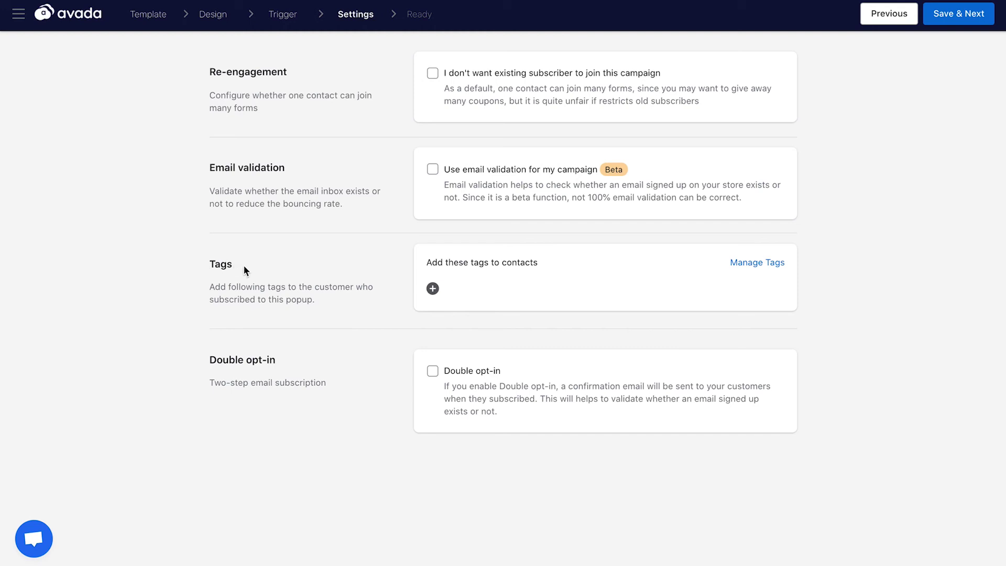
Review the re-engagement, validation, tags and double opt-in settings, then continue to Ready
drag(211, 360, 286, 364)
click(315, 359)
click(962, 20)
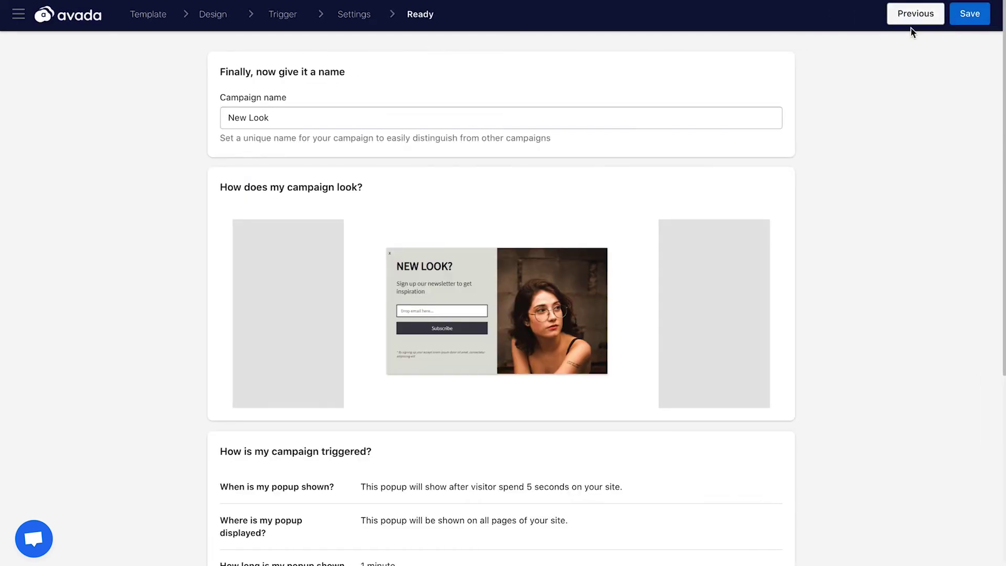
scroll(96, 335, down, 2)
scroll(96, 336, down, 2)
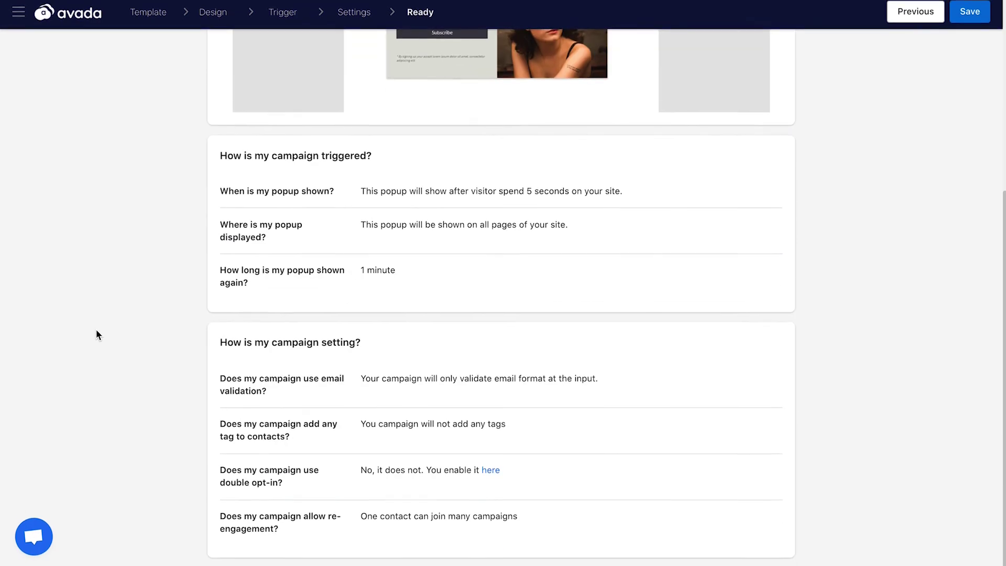
scroll(234, 242, up, 4)
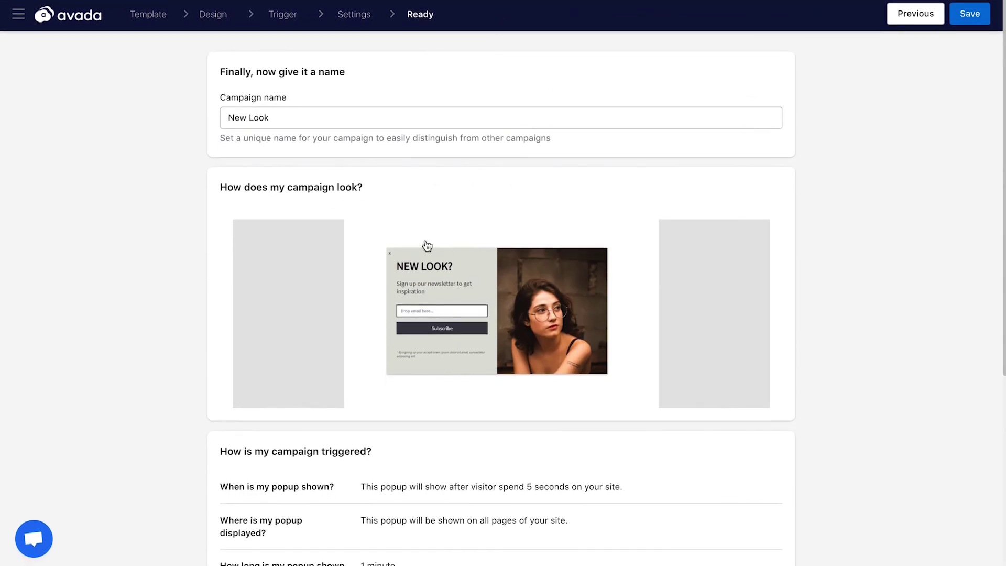
Confirm the campaign name 'New Look' and save the campaign
click(273, 118)
click(273, 118)
click(973, 18)
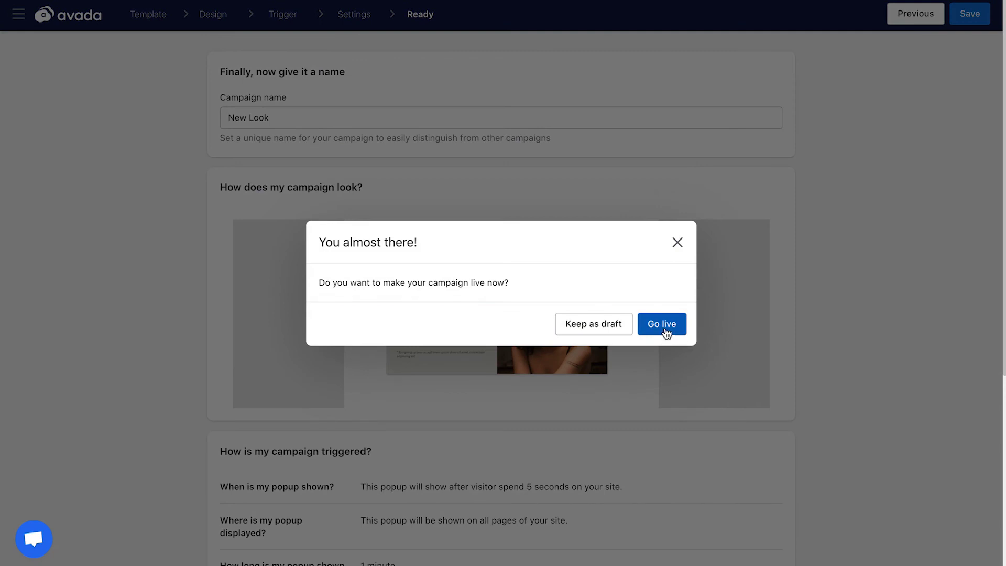
Choose Go live in the 'You almost there!' dialog
click(666, 327)
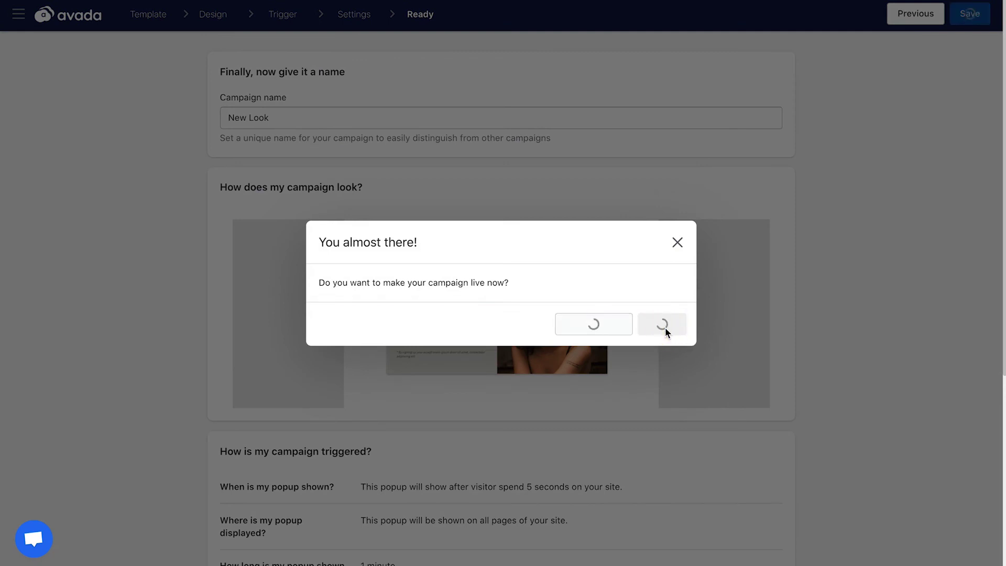